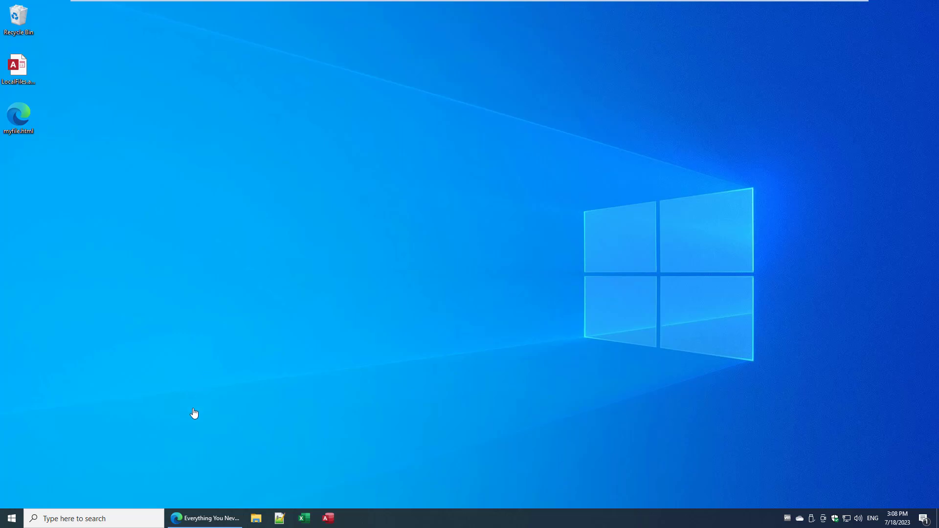
{"action": "left_click", "coordinate": [201, 519]}
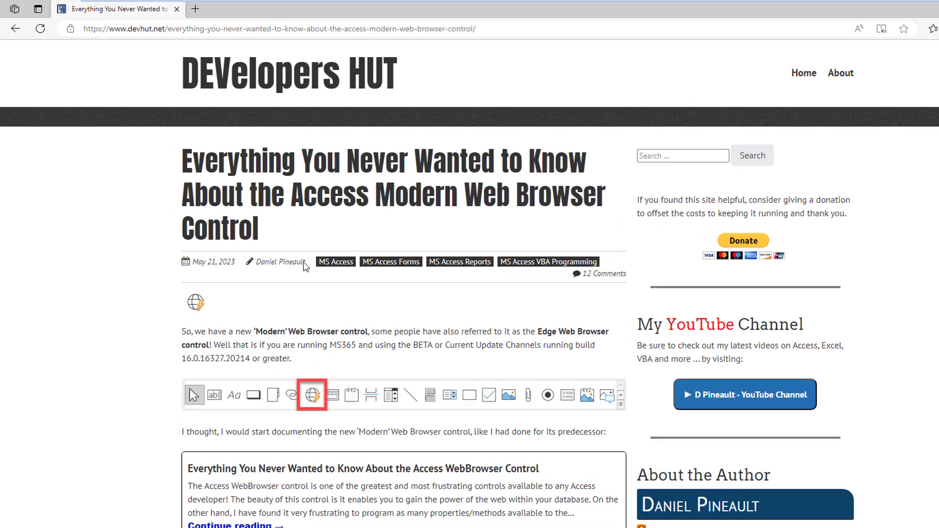
{"action": "scroll", "coordinate": [213, 436], "scroll_direction": "down", "scroll_amount": 5}
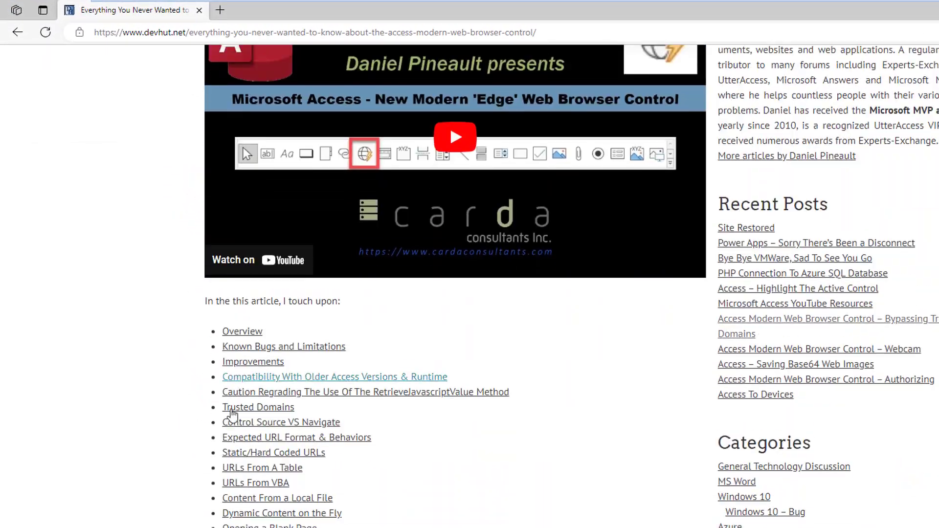
{"action": "scroll", "coordinate": [232, 415], "scroll_direction": "down", "scroll_amount": 2}
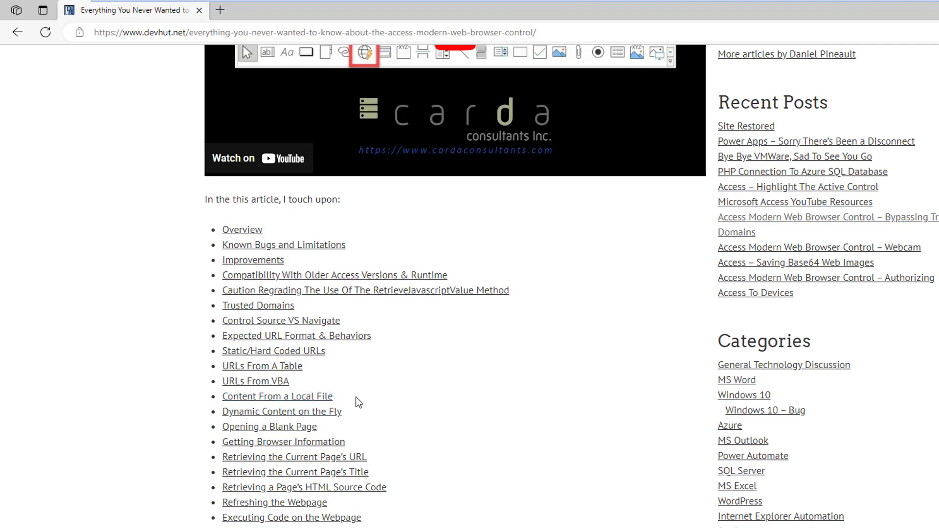
{"action": "left_click", "coordinate": [301, 398]}
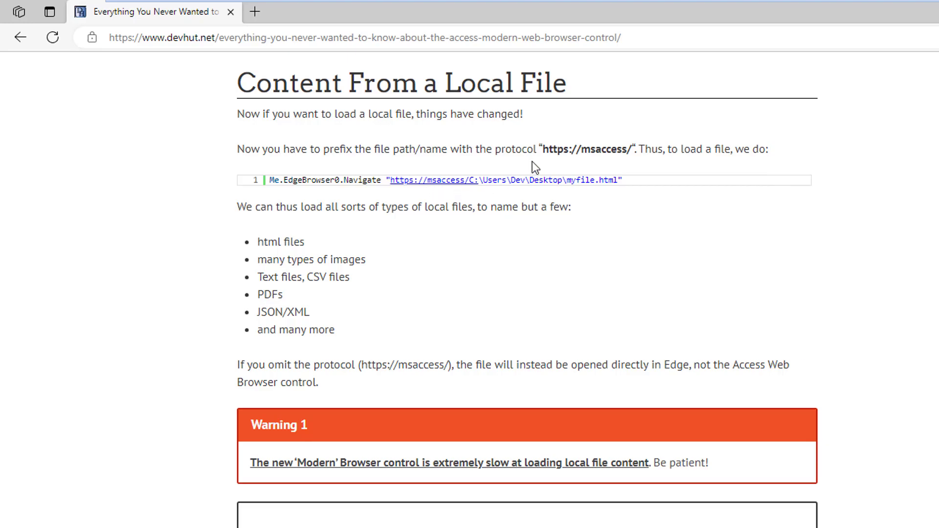
{"action": "left_click_drag", "start_coordinate": [540, 148], "coordinate": [632, 157]}
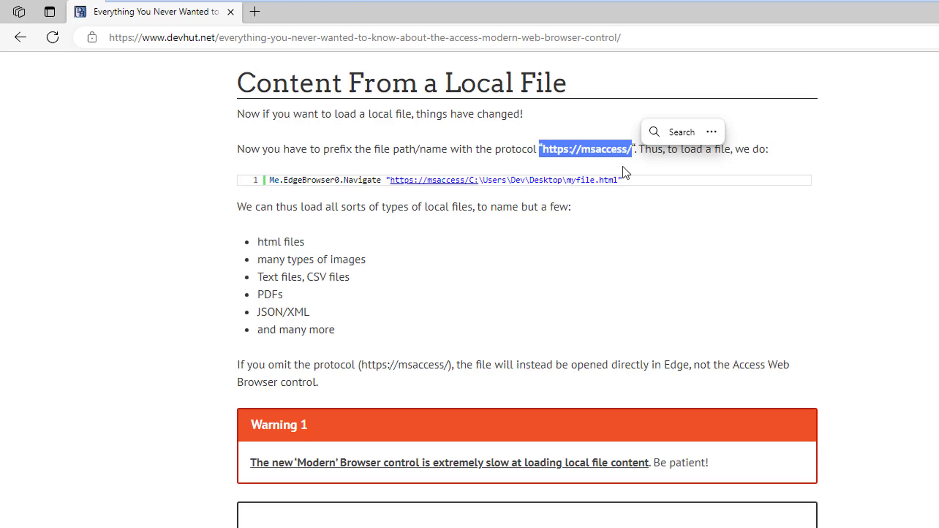
Read the article's note on speeding up local file loading by adding the msaccess domain to the Windows hosts file
{"action": "scroll", "coordinate": [727, 405], "scroll_direction": "down", "scroll_amount": 2}
{"action": "scroll", "coordinate": [583, 377], "scroll_direction": "down", "scroll_amount": 4}
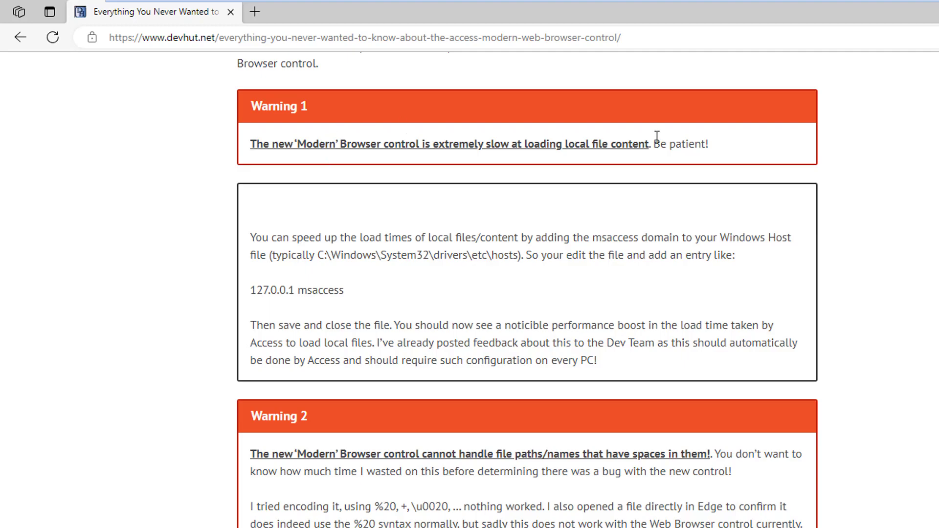
{"action": "left_click_drag", "start_coordinate": [250, 238], "coordinate": [843, 372]}
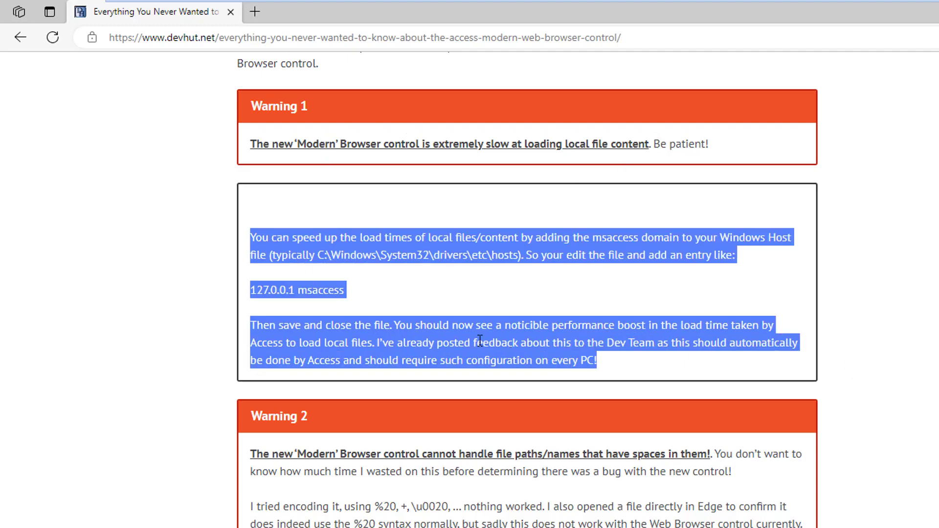
{"action": "scroll", "coordinate": [495, 350], "scroll_direction": "up", "scroll_amount": 4}
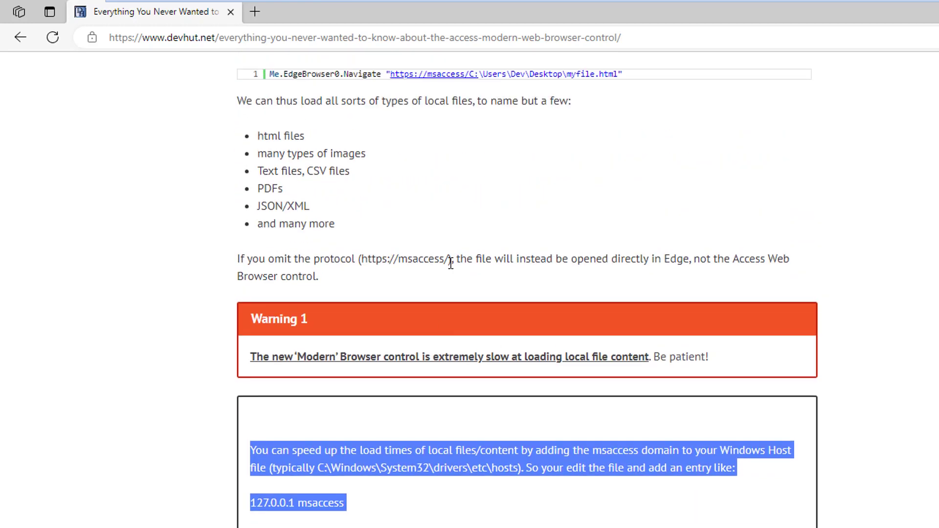
{"action": "left_click", "coordinate": [444, 265]}
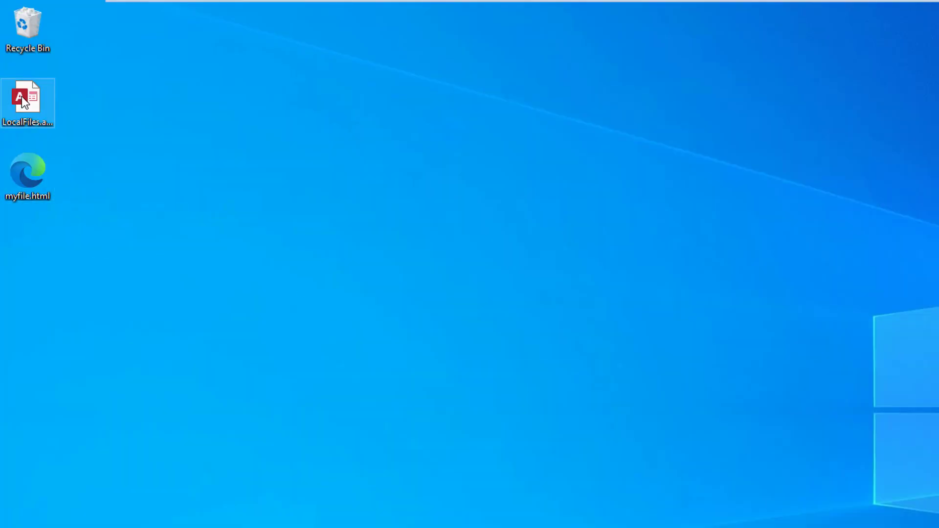
Open the LocalFiles database from the desktop, open the WebBrowser_URL_ContentFromLocalFile form, and copy its default file path
{"action": "double_click", "coordinate": [22, 97]}
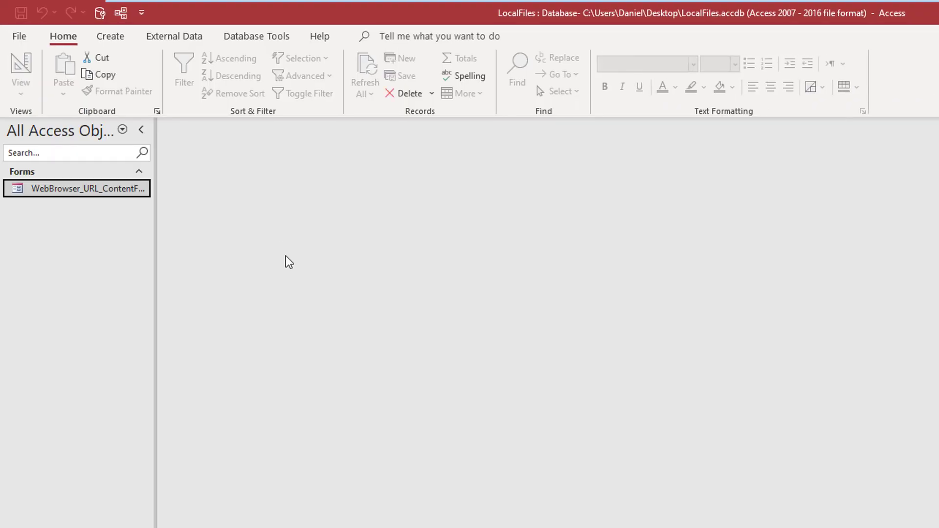
{"action": "double_click", "coordinate": [78, 191]}
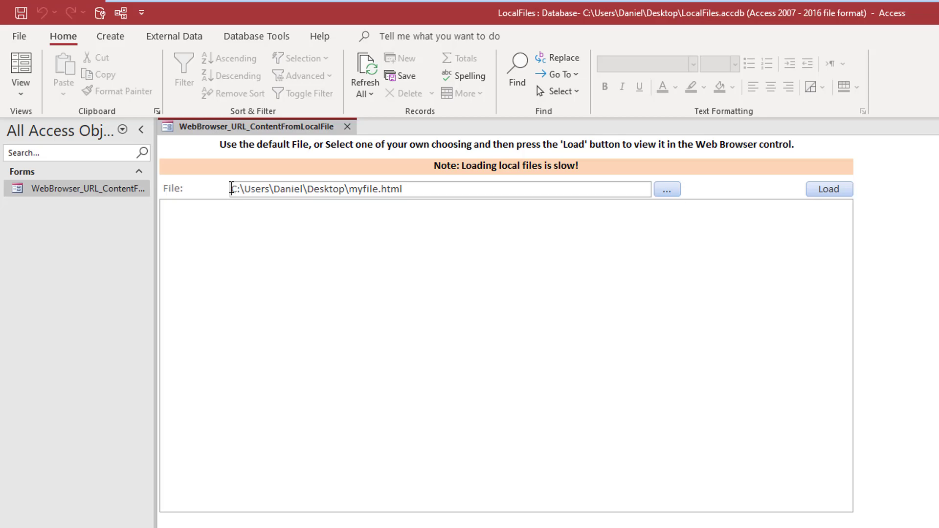
{"action": "left_click_drag", "start_coordinate": [232, 189], "coordinate": [430, 200]}
{"action": "key", "text": "ctrl+c"}
Open myfile.html from the desktop in Notepad++ and highlight its h1 heading markup
{"action": "key", "text": "super+d"}
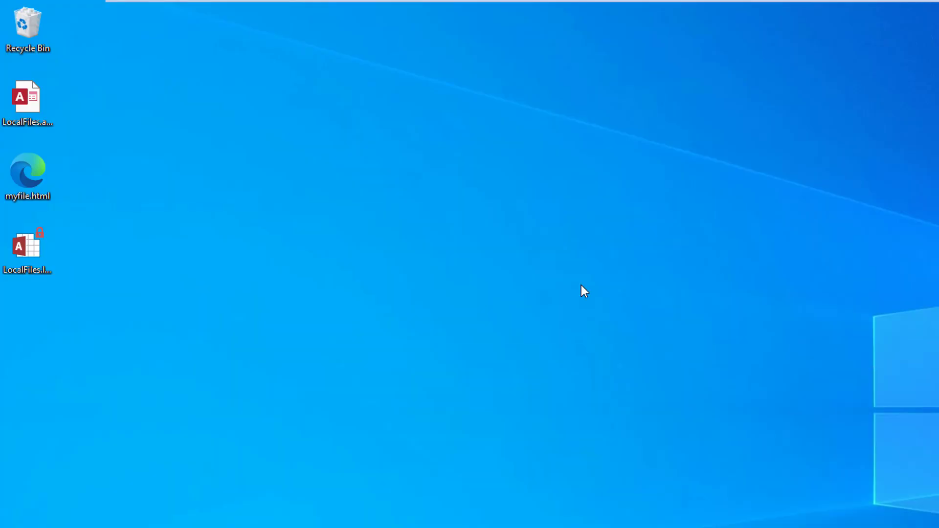
{"action": "right_click", "coordinate": [16, 154]}
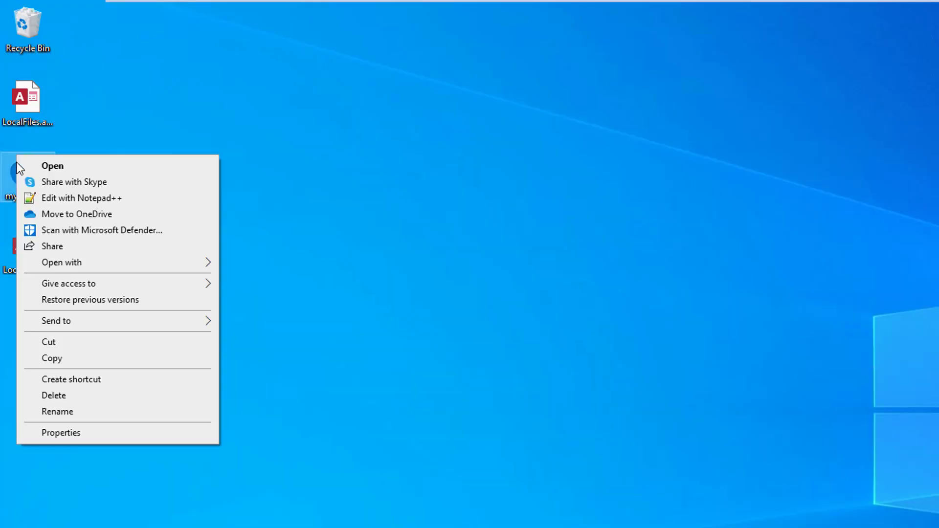
{"action": "left_click", "coordinate": [79, 198]}
{"action": "key", "text": "ctrl+a"}
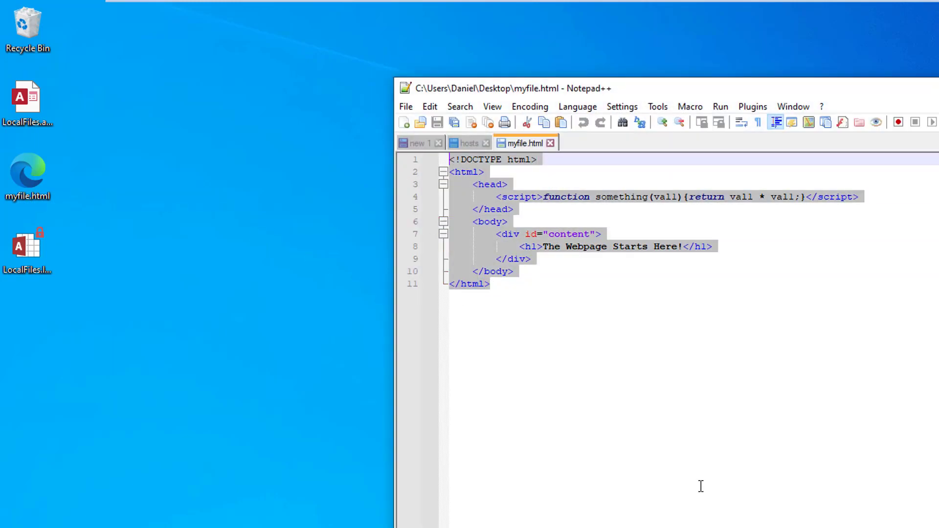
{"action": "left_click", "coordinate": [750, 264]}
{"action": "left_click_drag", "start_coordinate": [748, 250], "coordinate": [522, 247]}
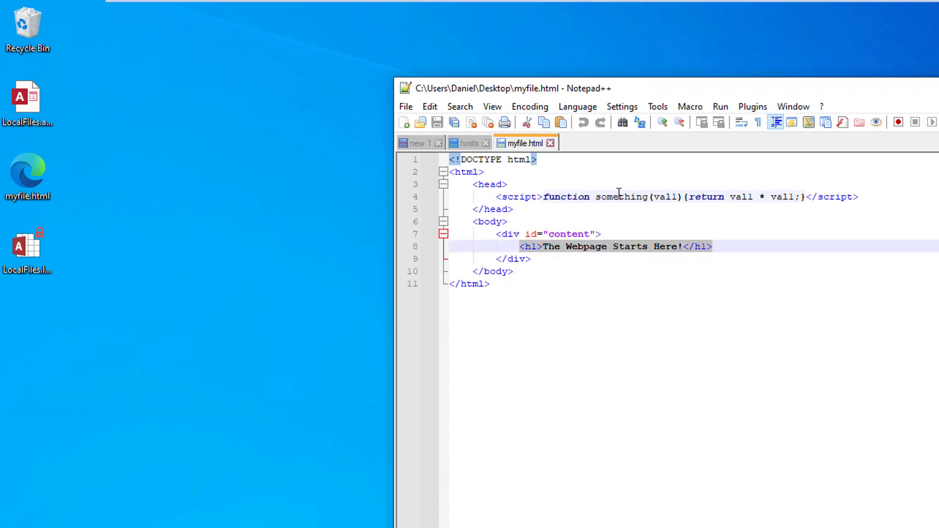
Delete the script line from the head section of myfile.html, save the file, and close it along with Notepad++
{"action": "left_click_drag", "start_coordinate": [868, 194], "coordinate": [294, 200]}
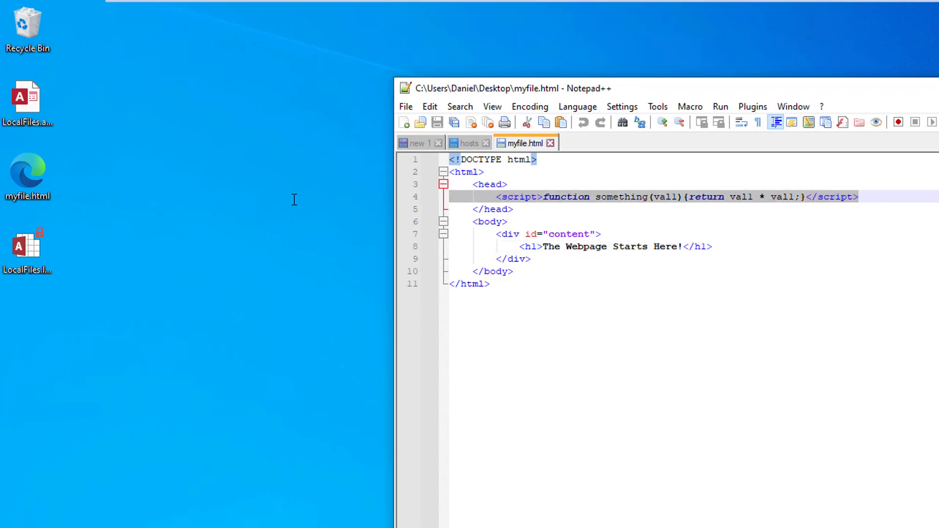
{"action": "key", "text": "BackSpace"}
{"action": "key", "text": "BackSpace"}
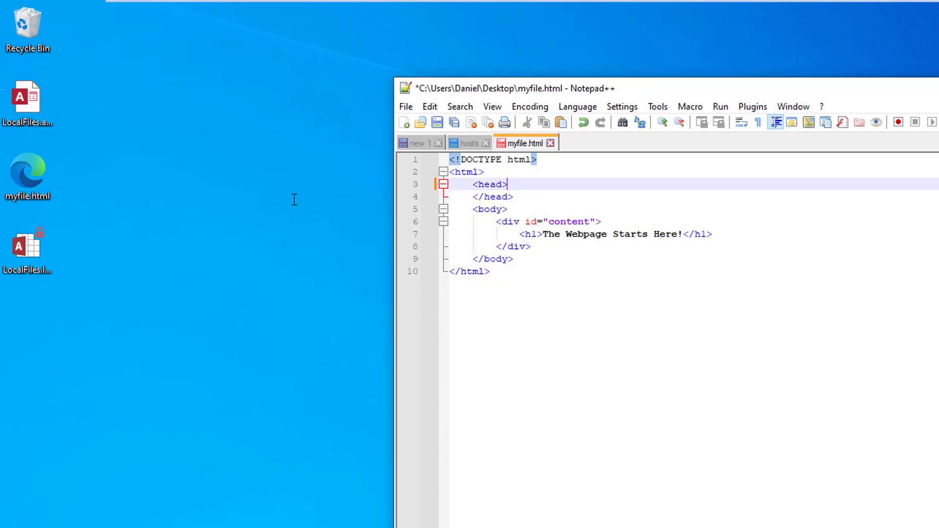
{"action": "key", "text": "ctrl+s"}
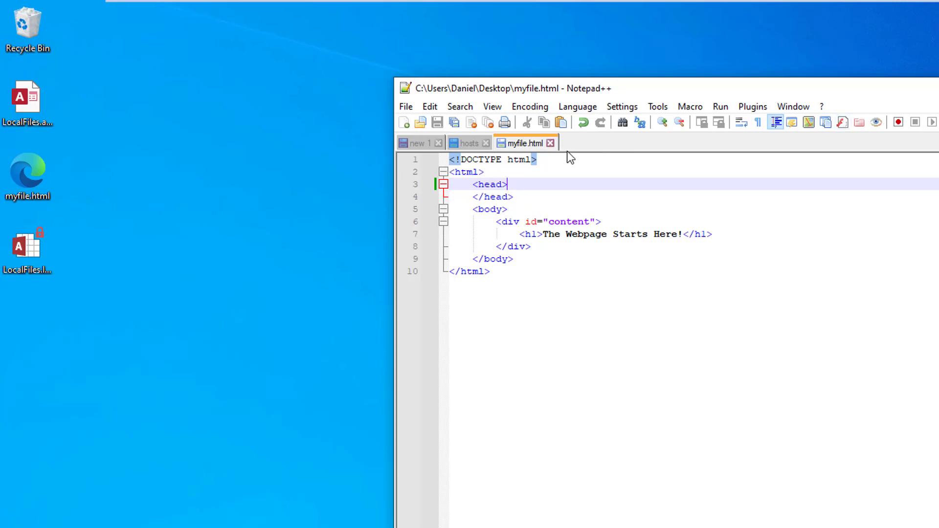
{"action": "left_click", "coordinate": [550, 142]}
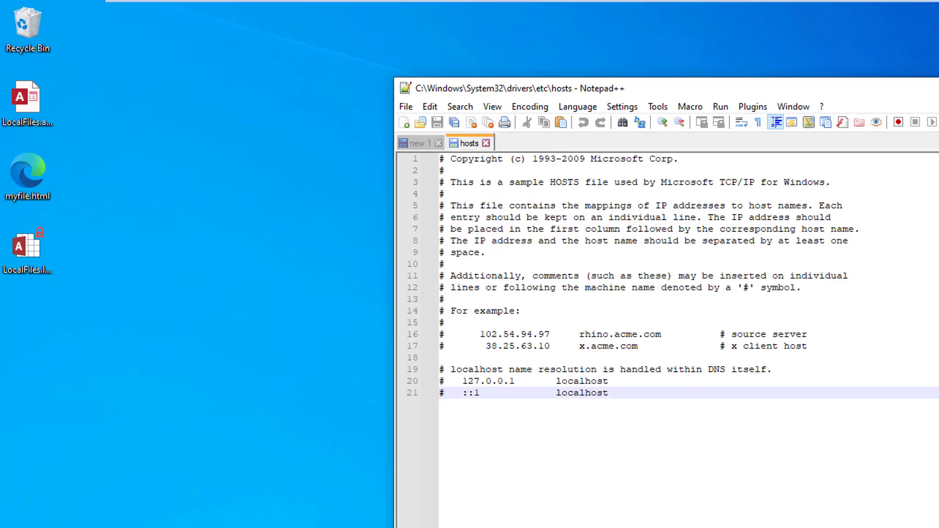
{"action": "key", "text": "alt+F4"}
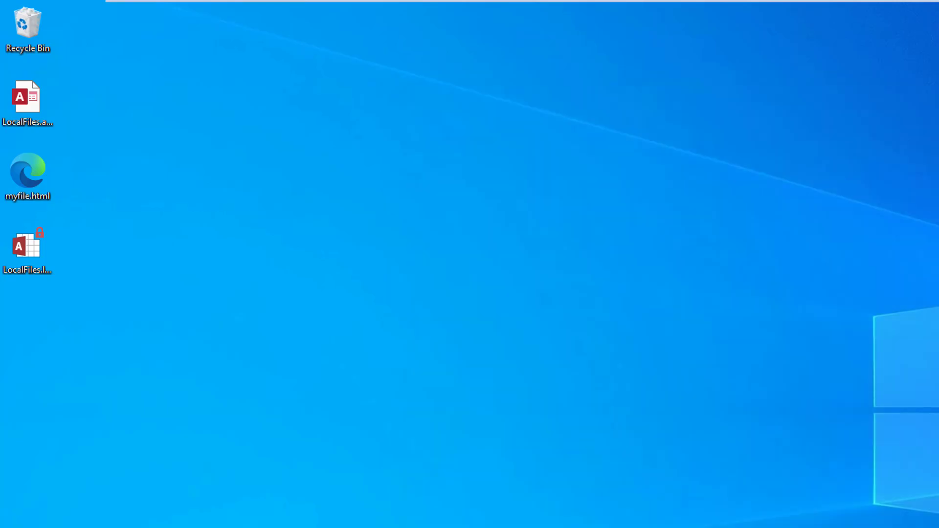
Load myfile.html in the Access form's browser control, and view the same file directly in Edge for comparison
{"action": "key", "text": "alt+Tab"}
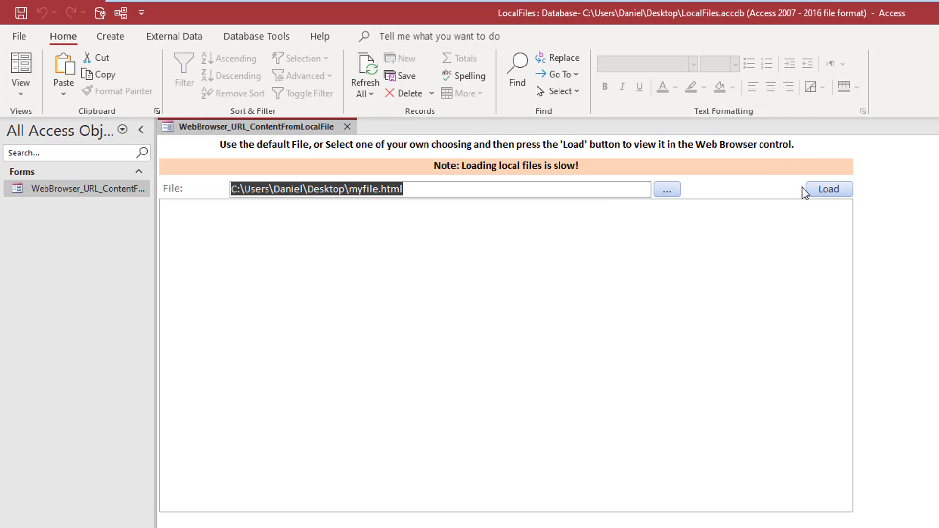
{"action": "left_click", "coordinate": [831, 190]}
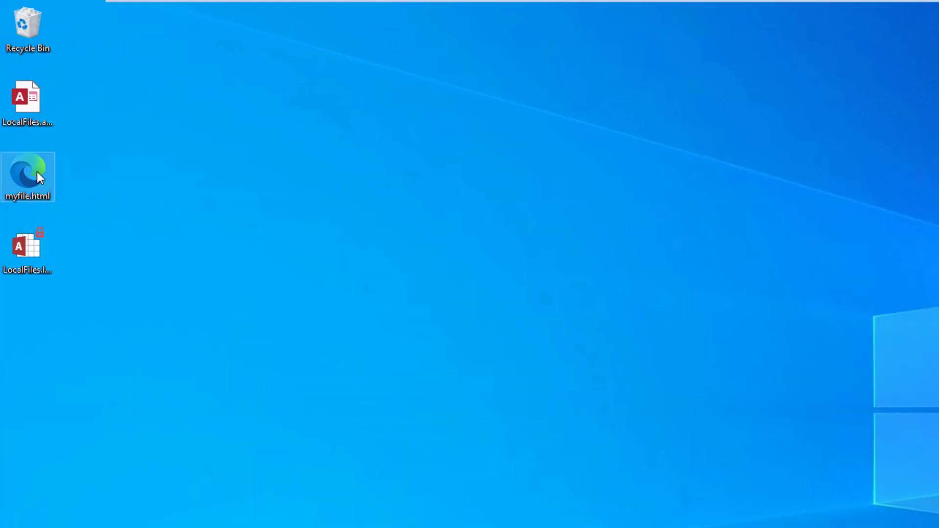
{"action": "double_click", "coordinate": [37, 174]}
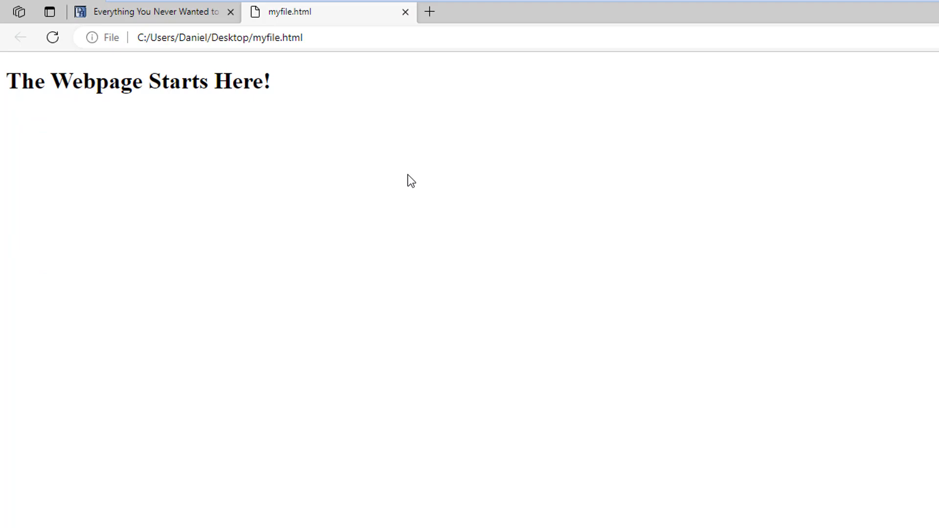
{"action": "left_click", "coordinate": [406, 13]}
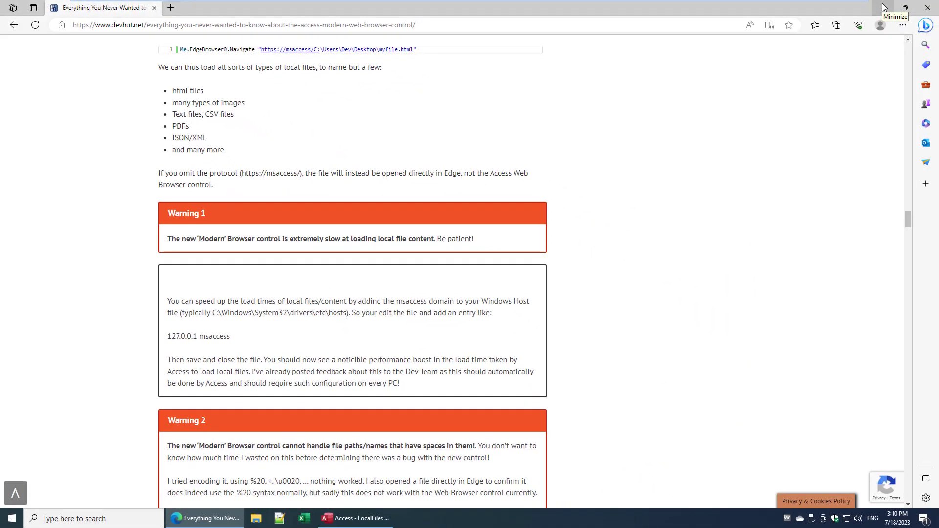
{"action": "left_click", "coordinate": [882, 7]}
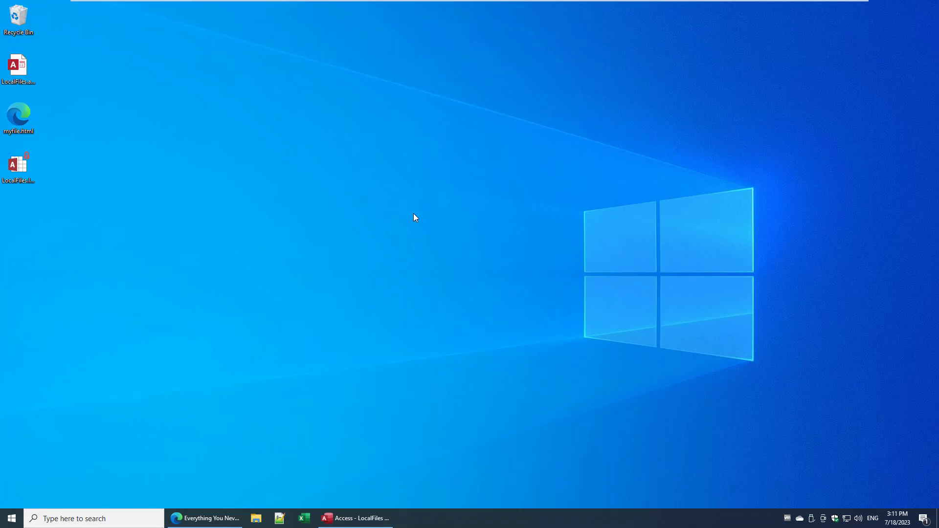
Return to the article in Edge and highlight the msaccess domain in the local file protocol prefix
{"action": "left_click", "coordinate": [205, 518]}
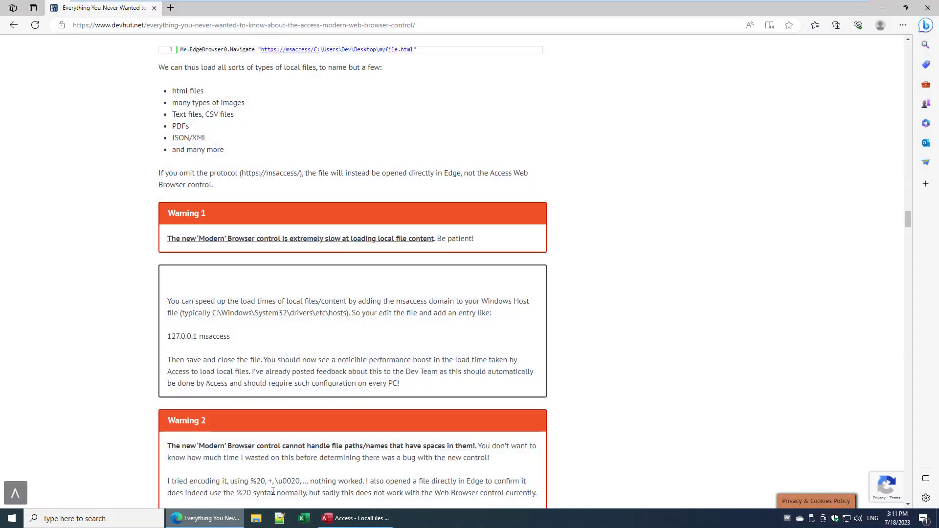
{"action": "scroll", "coordinate": [429, 175], "scroll_direction": "up", "scroll_amount": 7}
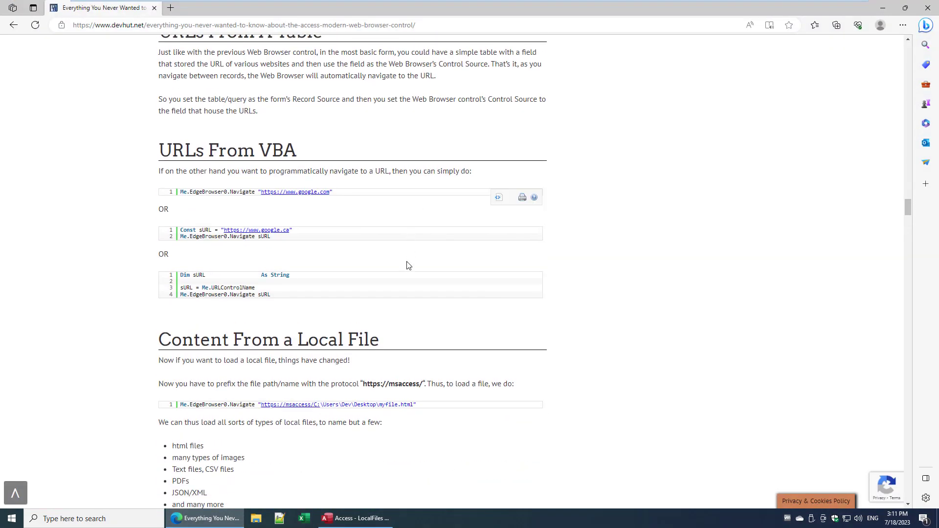
{"action": "left_click_drag", "start_coordinate": [389, 384], "coordinate": [420, 383]}
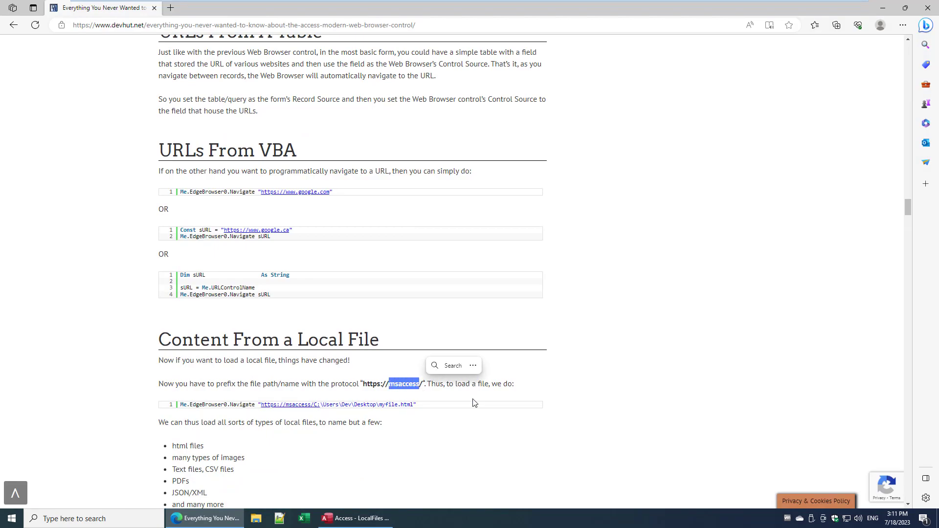
{"action": "left_click", "coordinate": [883, 11]}
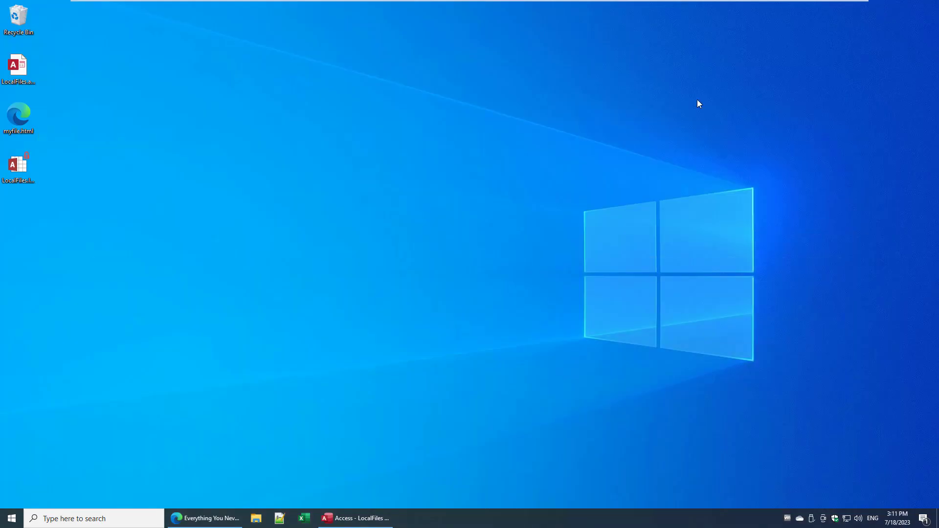
Open File Explorer and go to the folder C:\Windows\System32\drivers\etc
{"action": "left_click", "coordinate": [256, 518]}
{"action": "left_click", "coordinate": [411, 196]}
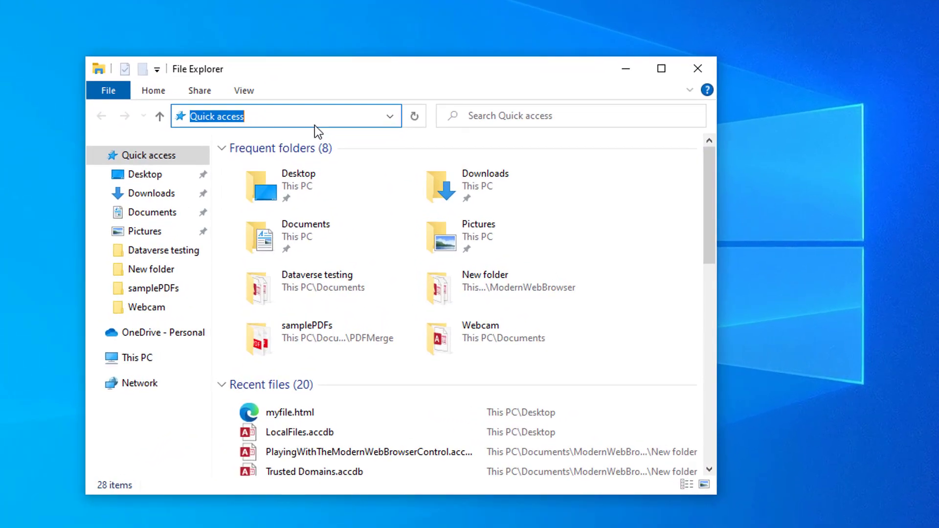
{"action": "type", "text": "C:"}
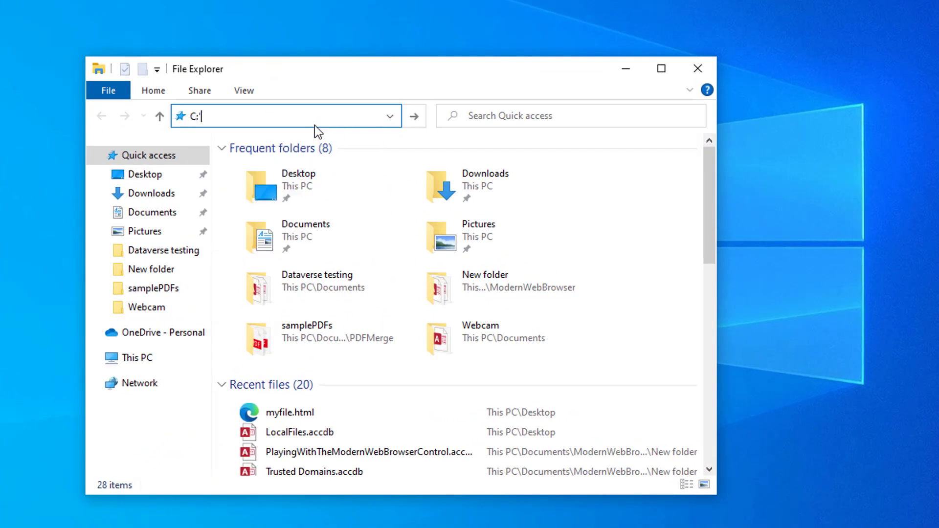
{"action": "type", "text": "\\win"}
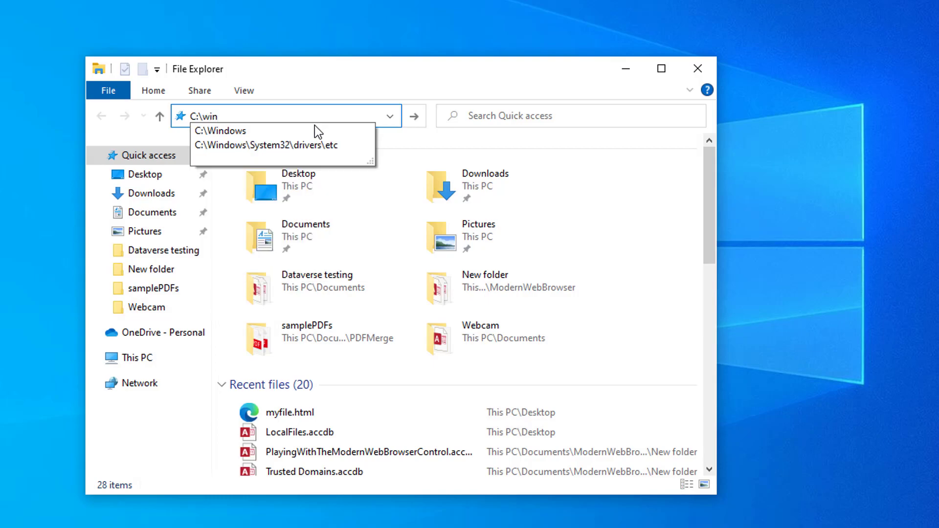
{"action": "key", "text": "Down"}
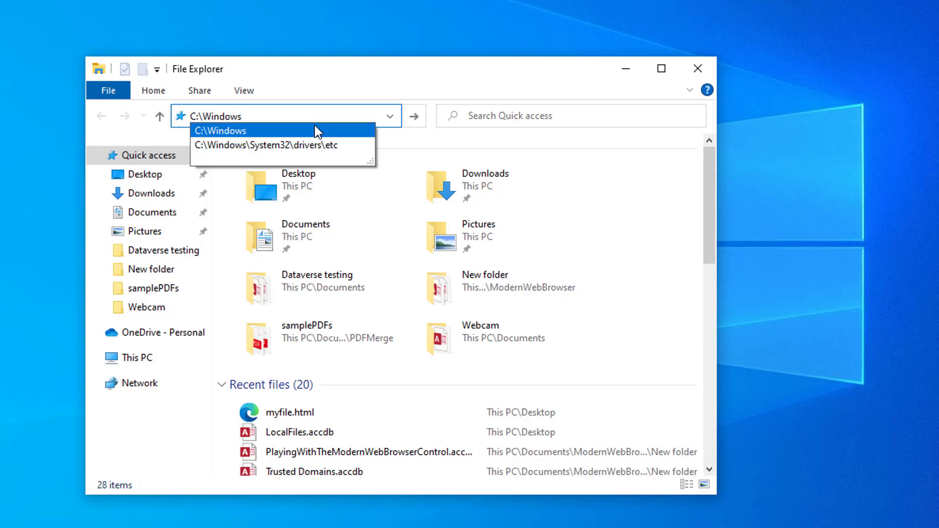
{"action": "type", "text": "\\sys"}
{"action": "key", "text": "Down"}
{"action": "key", "text": "Down"}
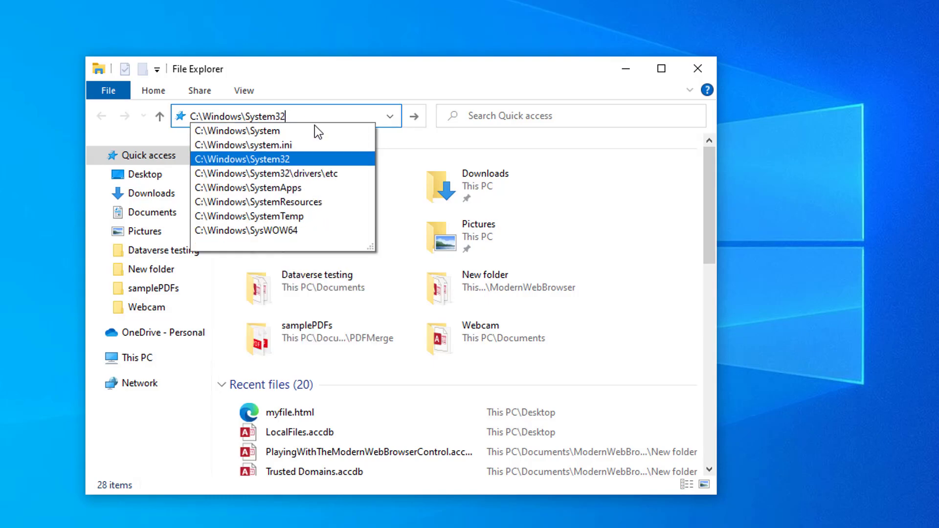
{"action": "type", "text": "\\dr"}
{"action": "key", "text": "Down"}
{"action": "key", "text": "Down"}
{"action": "key", "text": "Down"}
{"action": "key", "text": "Down"}
{"action": "type", "text": "\\"}
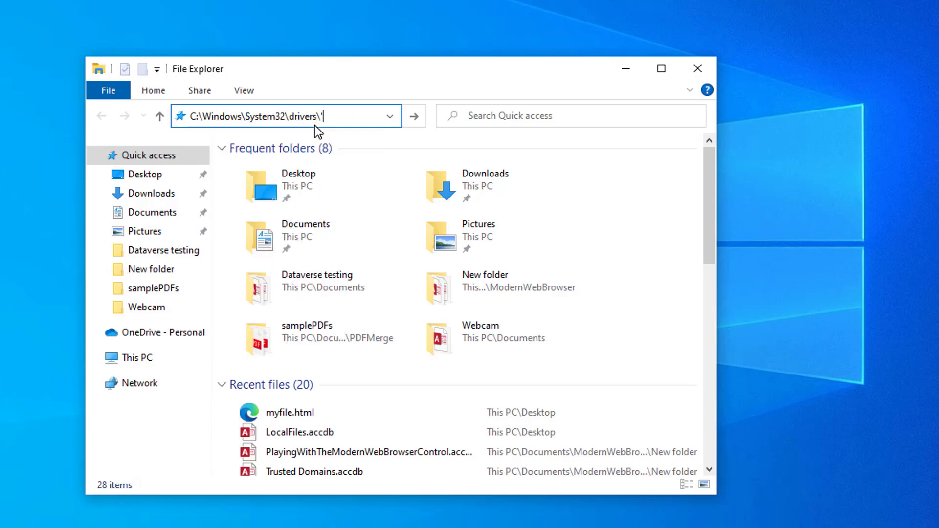
{"action": "type", "text": "etc"}
{"action": "key", "text": "Return"}
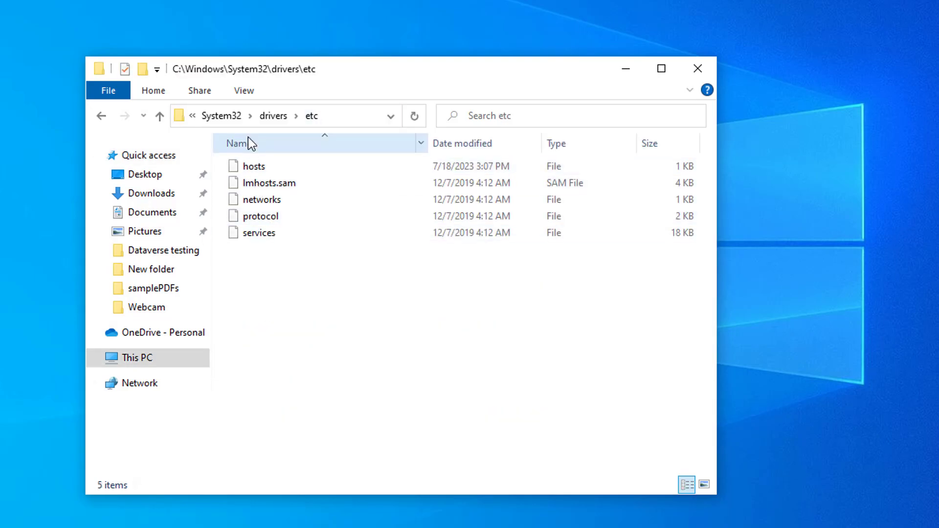
Open the hosts file from the etc folder in Notepad++
{"action": "left_click", "coordinate": [258, 166]}
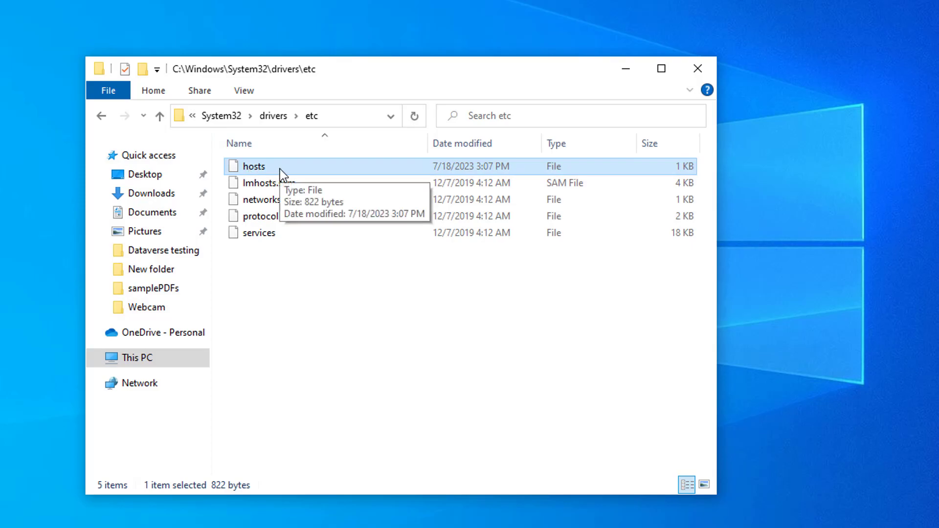
{"action": "right_click", "coordinate": [243, 170]}
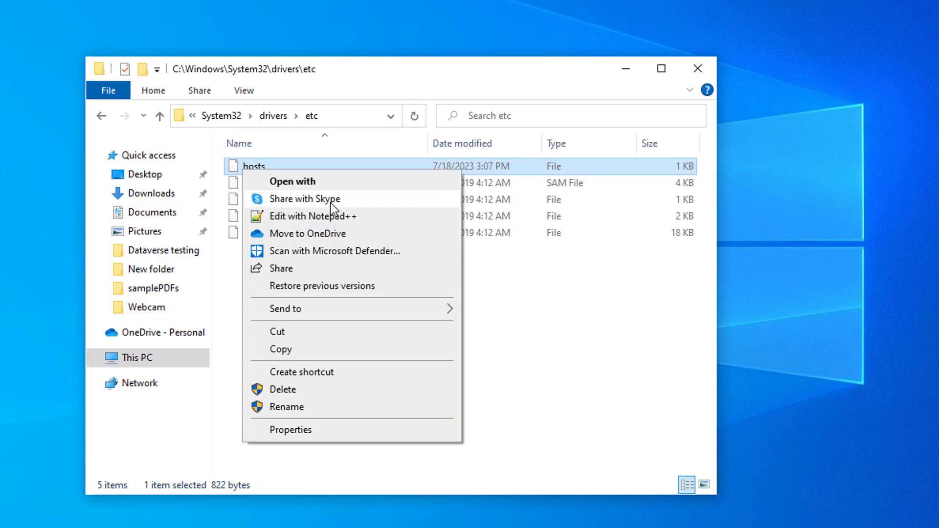
{"action": "left_click", "coordinate": [336, 221]}
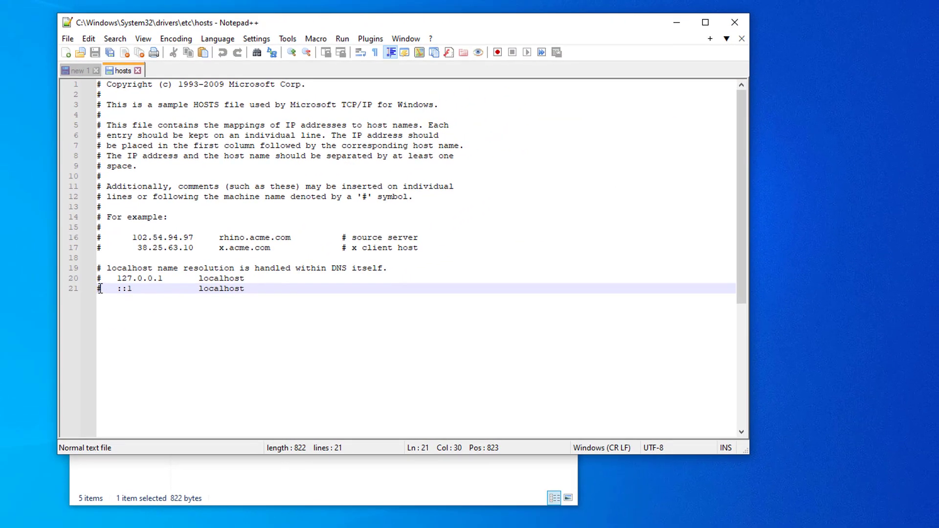
Add the entry "127.0.0.1 msaccess" on line 24, below the commented localhost lines at the end of the hosts file
{"action": "left_click_drag", "start_coordinate": [102, 290], "coordinate": [97, 289]}
{"action": "left_click", "coordinate": [120, 278]}
{"action": "left_click", "coordinate": [230, 287]}
{"action": "left_click", "coordinate": [226, 289]}
{"action": "left_click", "coordinate": [276, 293]}
{"action": "key", "text": "Return"}
{"action": "key", "text": "Return"}
{"action": "key", "text": "Return"}
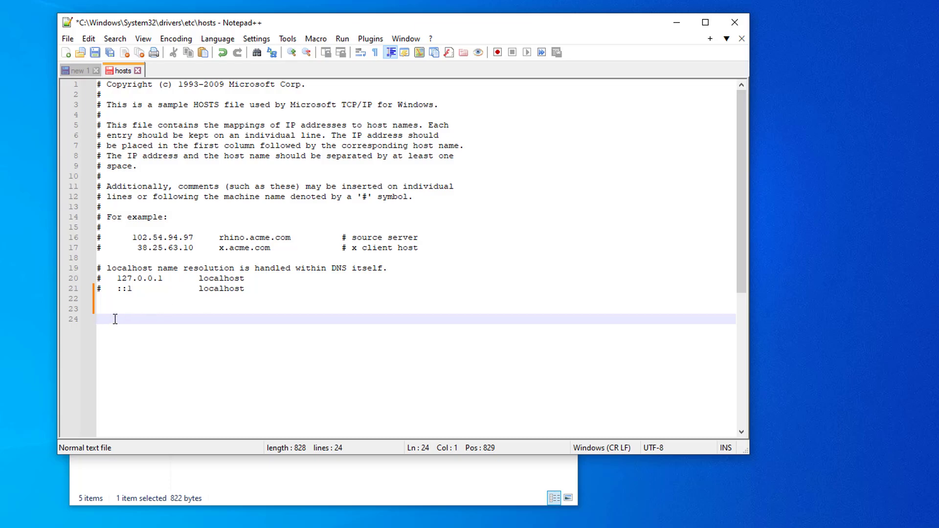
{"action": "type", "text": "127.0.0.1"}
{"action": "type", "text": "ms"}
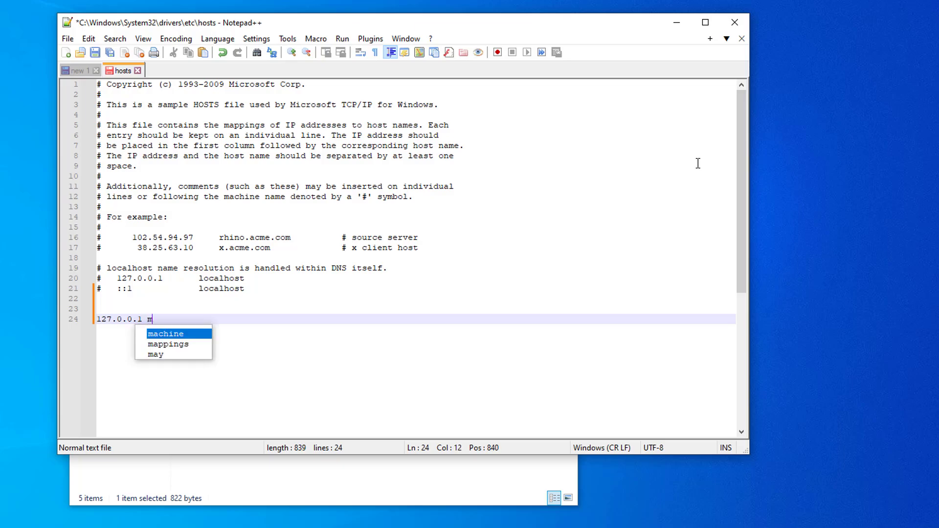
{"action": "key", "text": "BackSpace"}
{"action": "type", "text": "saccess"}
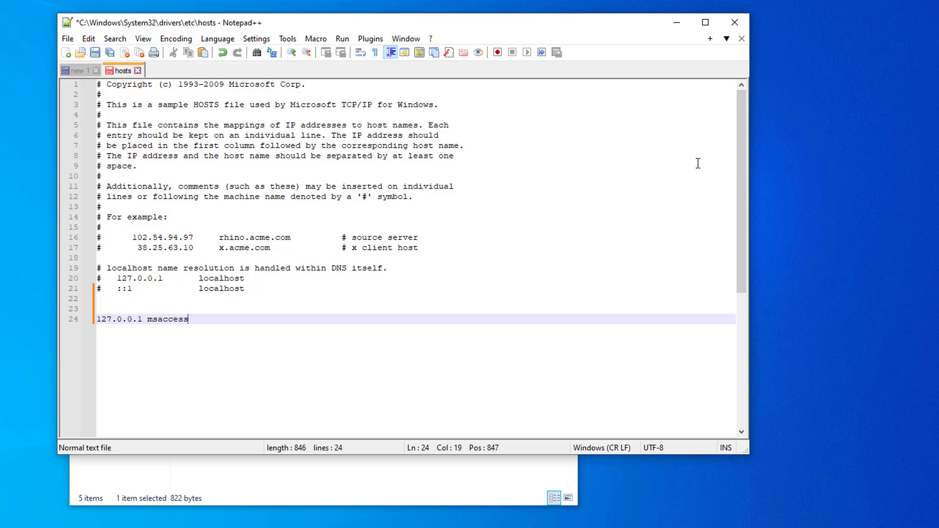
Save the hosts file by relaunching Notepad++ in Administrator mode, and close the editor
{"action": "key", "text": "ctrl+s"}
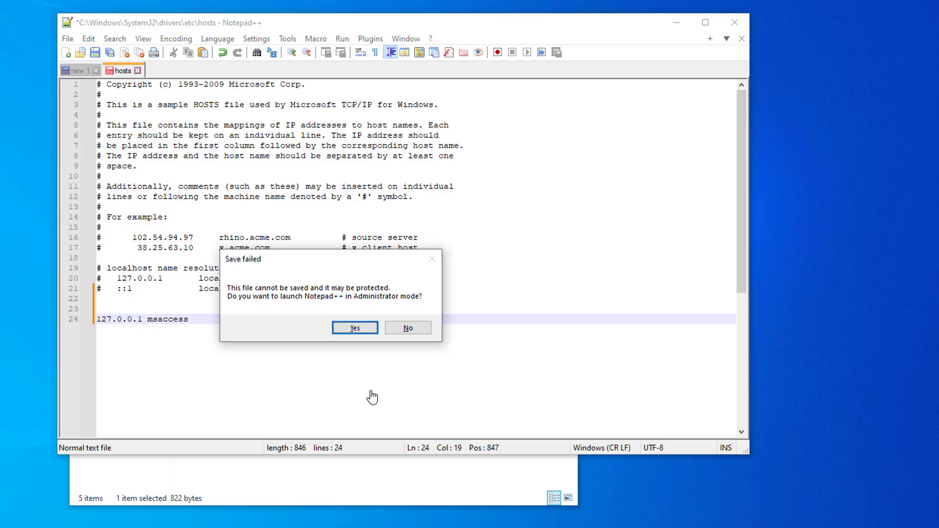
{"action": "left_click", "coordinate": [355, 329]}
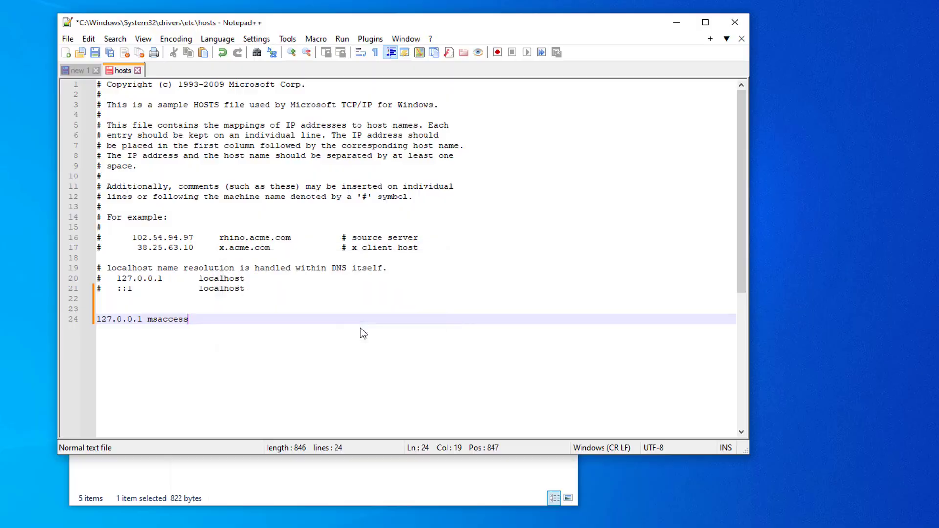
{"action": "left_click", "coordinate": [287, 376]}
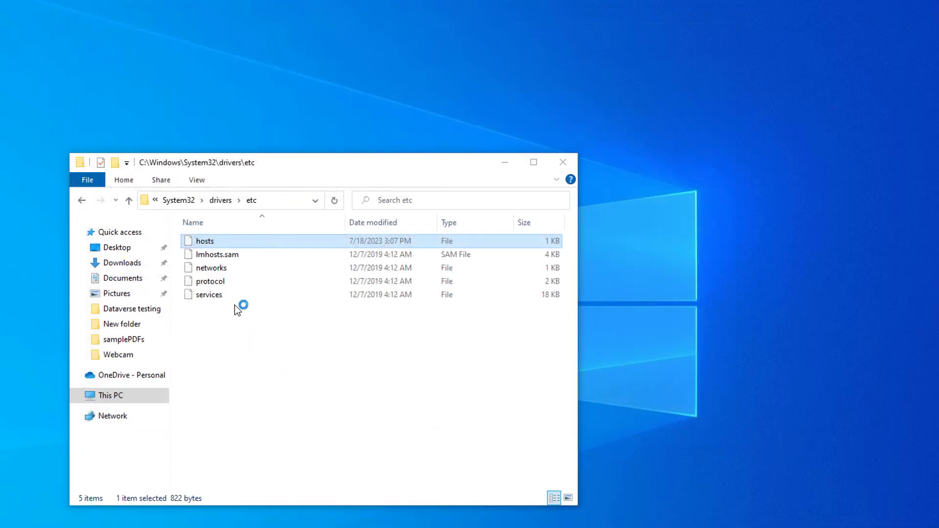
{"action": "key", "text": "ctrl+s"}
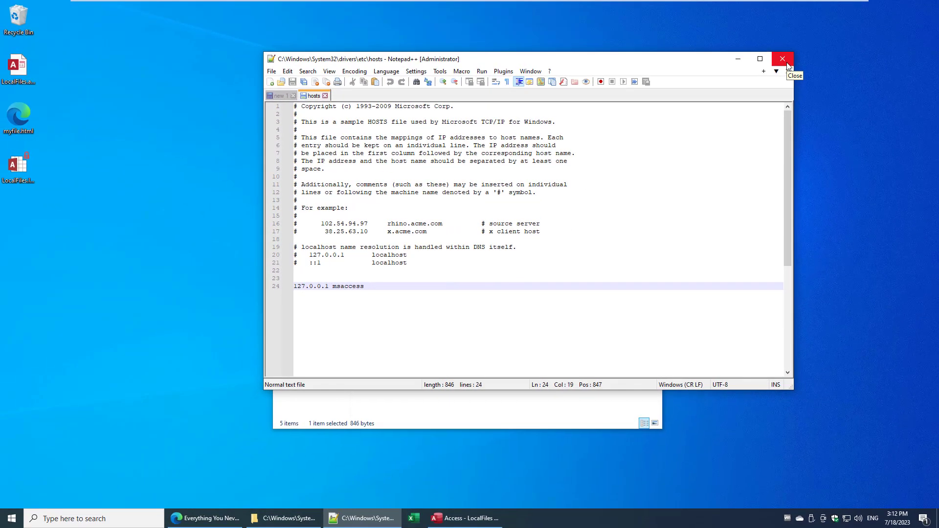
{"action": "left_click", "coordinate": [783, 59]}
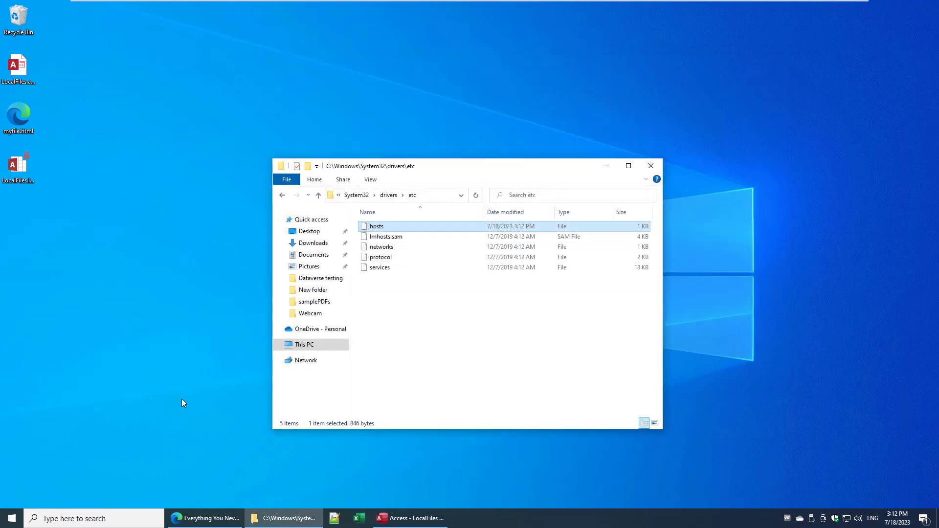
Find Notepad through Windows search and launch it as administrator, allowing it to make changes to the device
{"action": "left_click", "coordinate": [11, 520]}
{"action": "type", "text": "note"}
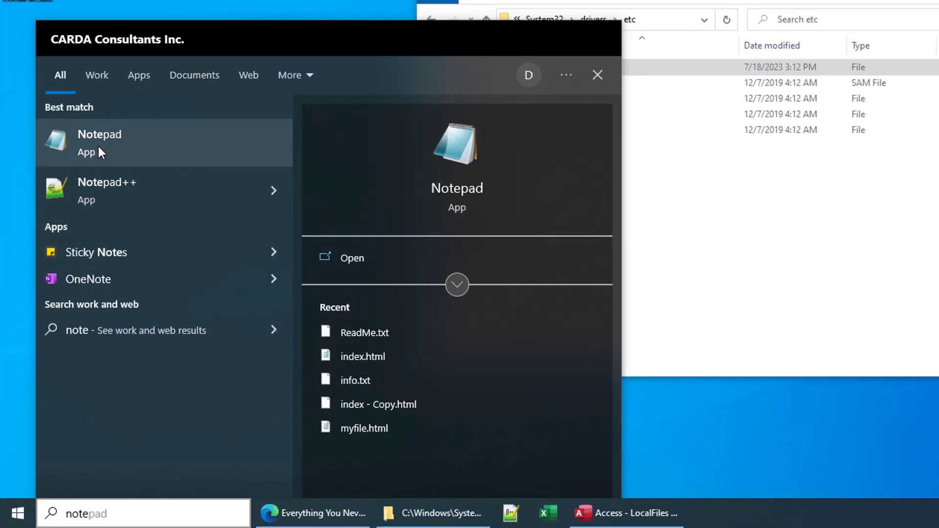
{"action": "right_click", "coordinate": [98, 145]}
{"action": "left_click", "coordinate": [144, 164]}
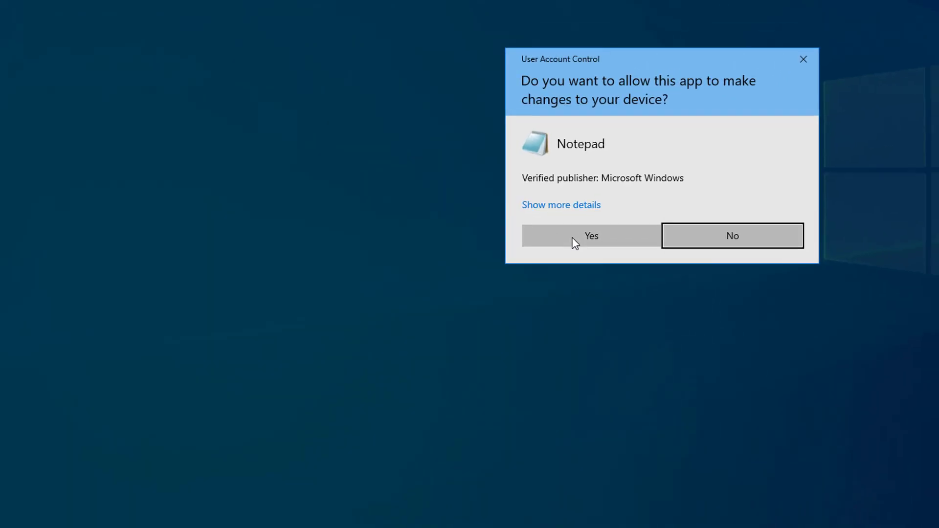
{"action": "left_click", "coordinate": [570, 239]}
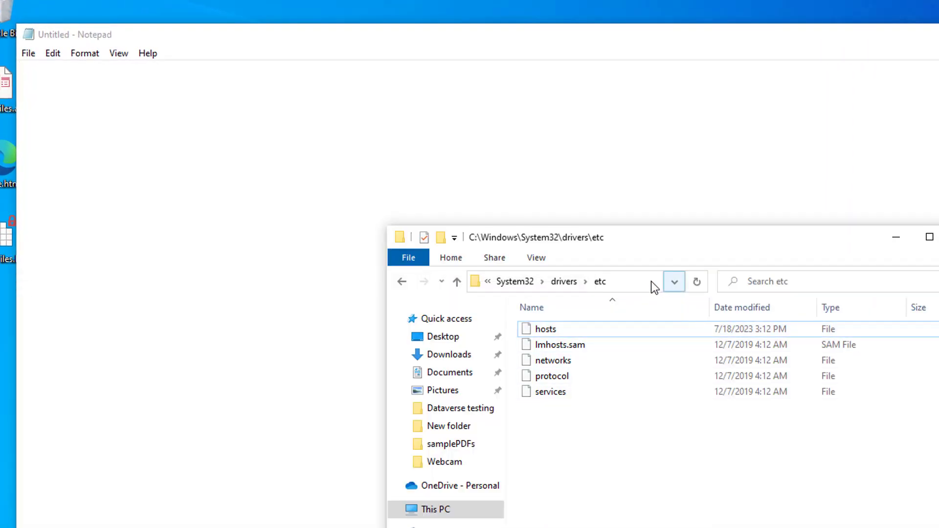
Copy the etc folder path from File Explorer and use it to reach that folder when opening a file in Notepad
{"action": "left_click", "coordinate": [507, 230]}
{"action": "key", "text": "ctrl+c"}
{"action": "left_click", "coordinate": [373, 175]}
{"action": "left_click", "coordinate": [29, 54]}
{"action": "left_click", "coordinate": [75, 104]}
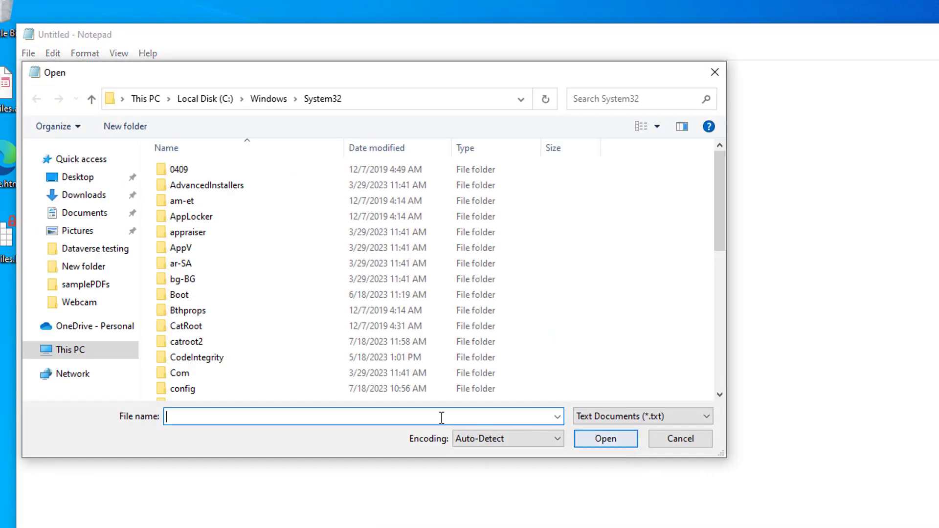
{"action": "key", "text": "ctrl+v"}
{"action": "key", "text": "Return"}
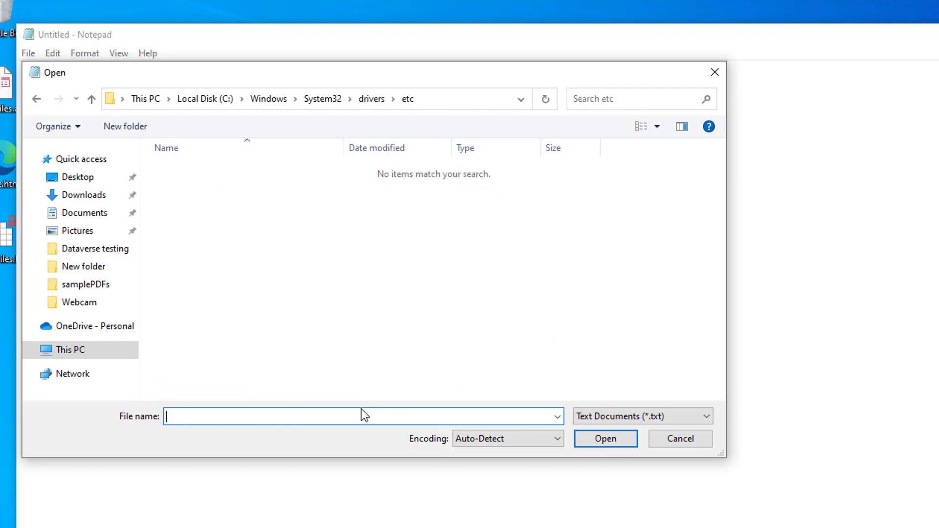
Set the file type filter to All Files, open hosts to view it in Notepad, and close Notepad
{"action": "left_click", "coordinate": [633, 425]}
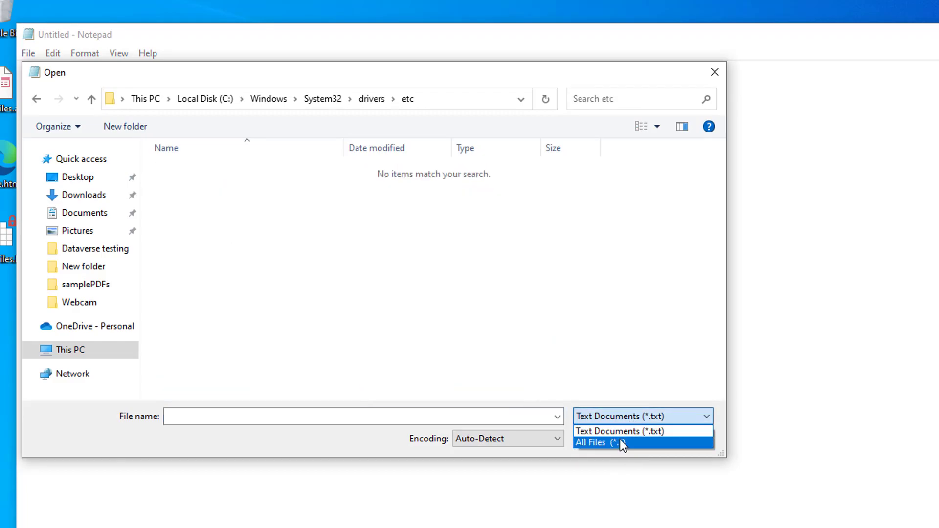
{"action": "left_click", "coordinate": [621, 442]}
{"action": "left_click", "coordinate": [179, 170]}
{"action": "left_click", "coordinate": [621, 443]}
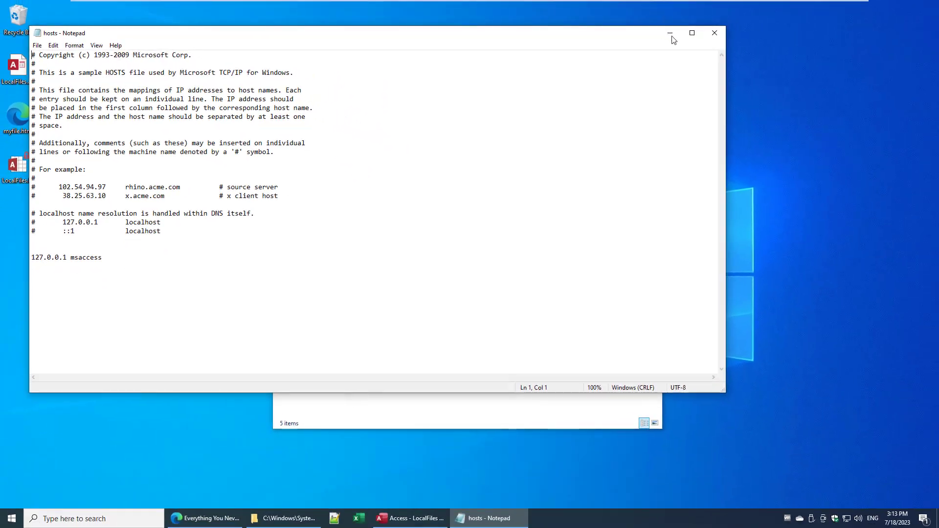
{"action": "left_click", "coordinate": [715, 33]}
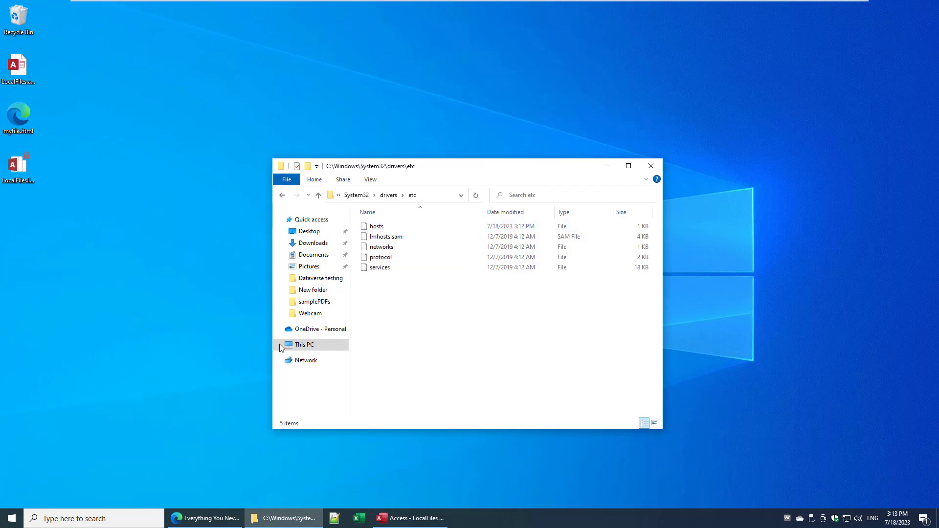
Switch to Access, close and reopen the WebBrowser_URL_ContentFromLocalFile form, and load myfile.html in its browser control
{"action": "left_click", "coordinate": [419, 518]}
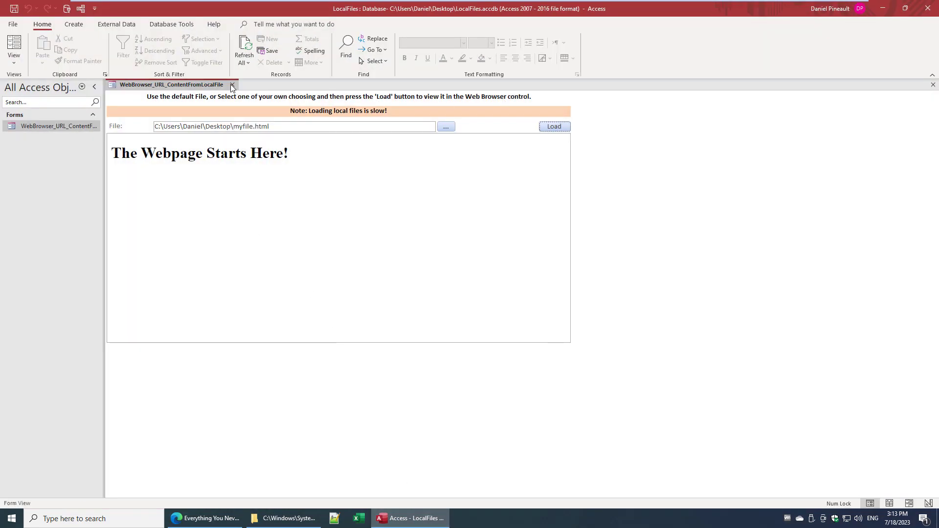
{"action": "left_click", "coordinate": [232, 85]}
{"action": "double_click", "coordinate": [54, 126]}
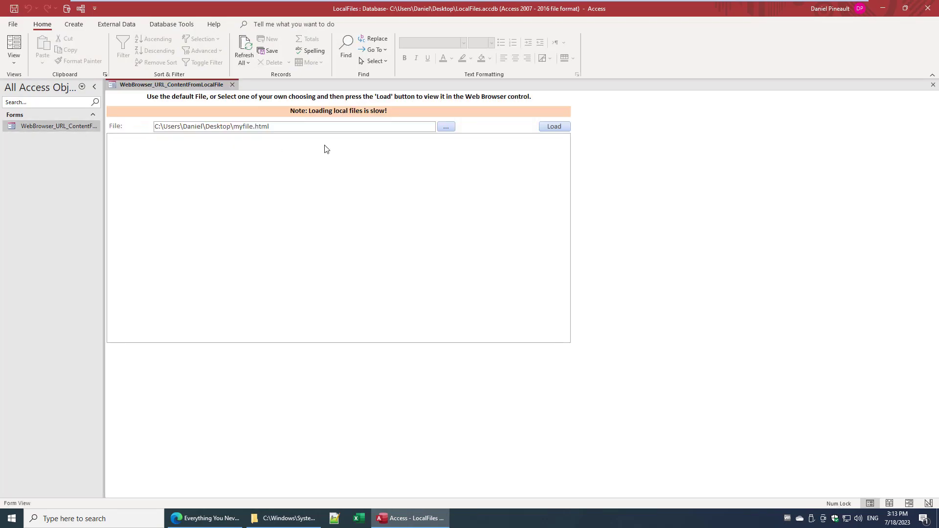
{"action": "left_click", "coordinate": [554, 127]}
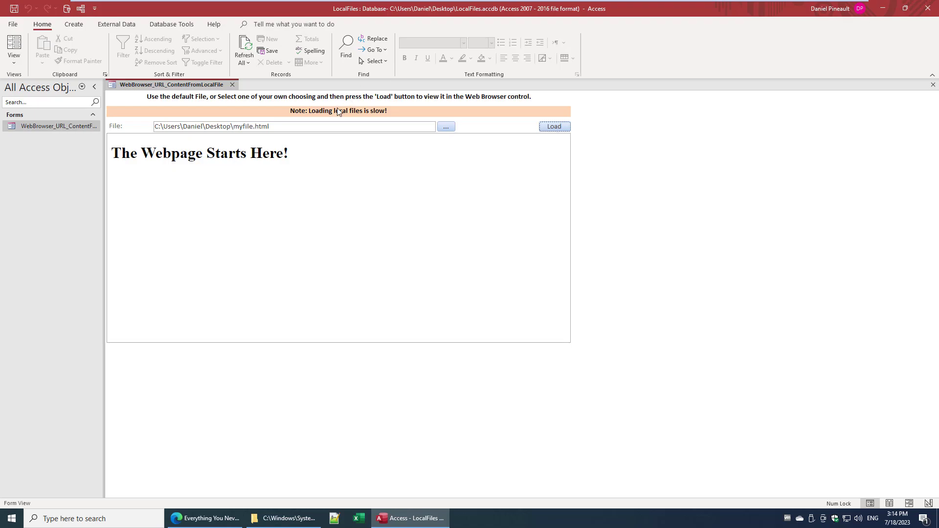
Minimize Access and the File Explorer window, and reopen Notepad++ with the hosts file
{"action": "left_click", "coordinate": [880, 12]}
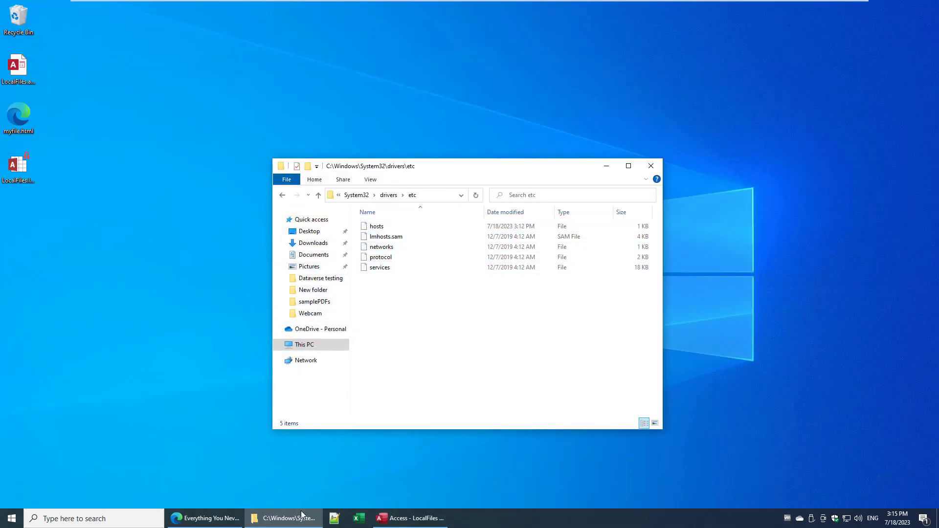
{"action": "left_click", "coordinate": [315, 520]}
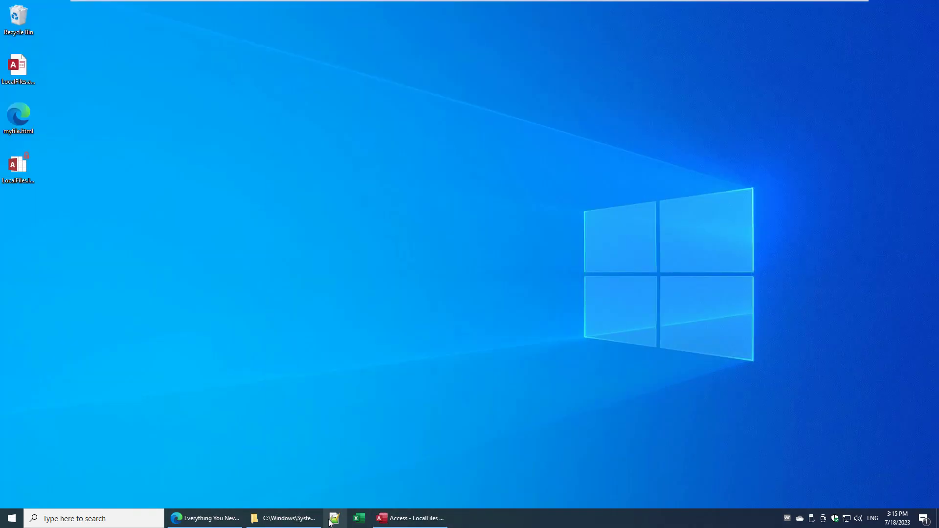
{"action": "left_click", "coordinate": [331, 520]}
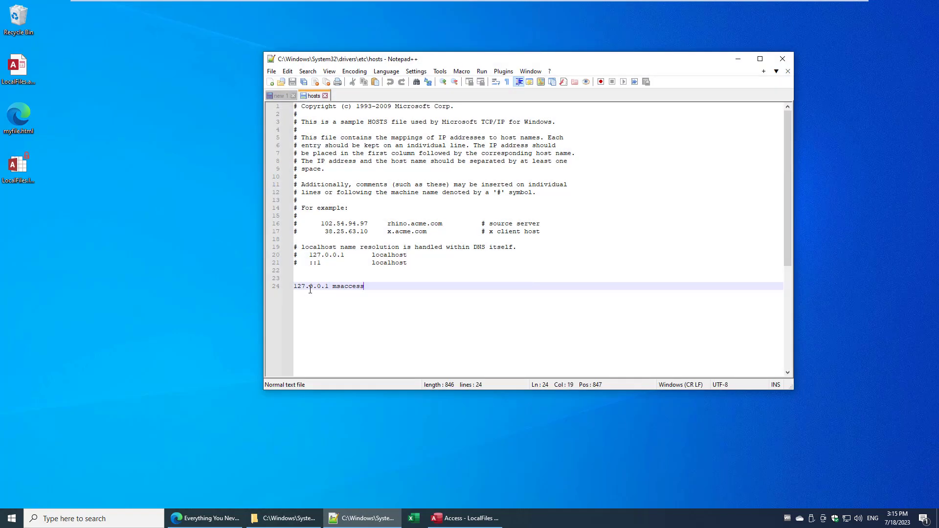